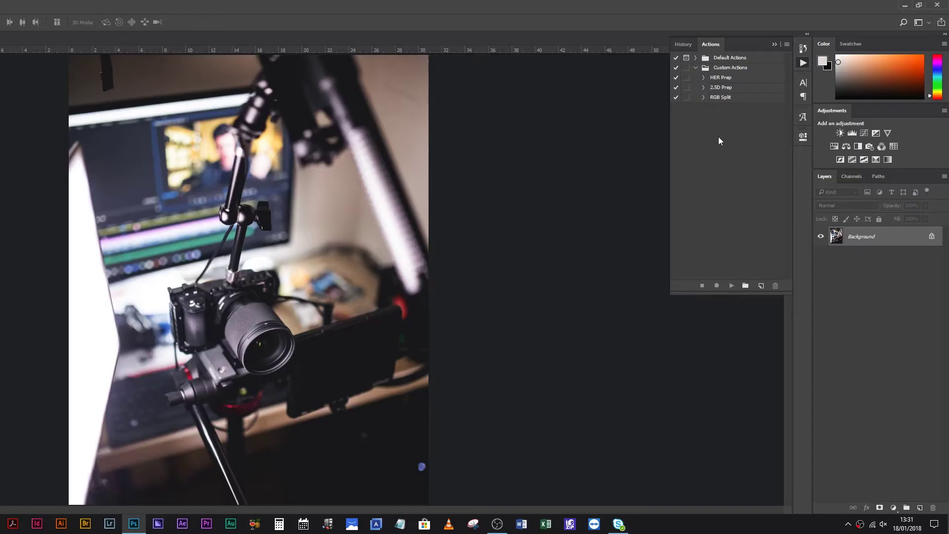
Show the Actions panel and play the saved RGB Split action on _MG_7806.jpg
{"action": "left_click", "coordinate": [804, 63]}
{"action": "left_click", "coordinate": [803, 64]}
{"action": "left_click", "coordinate": [919, 22]}
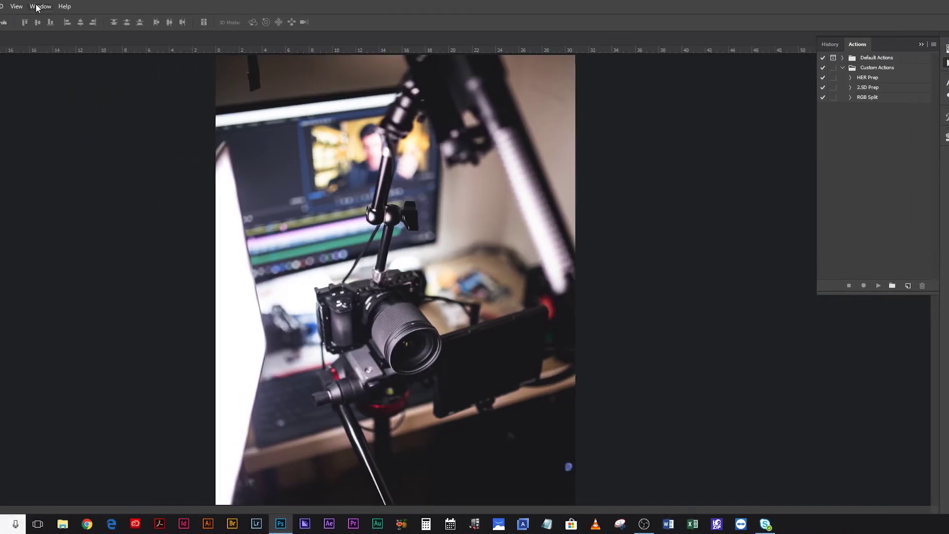
{"action": "left_click", "coordinate": [206, 5]}
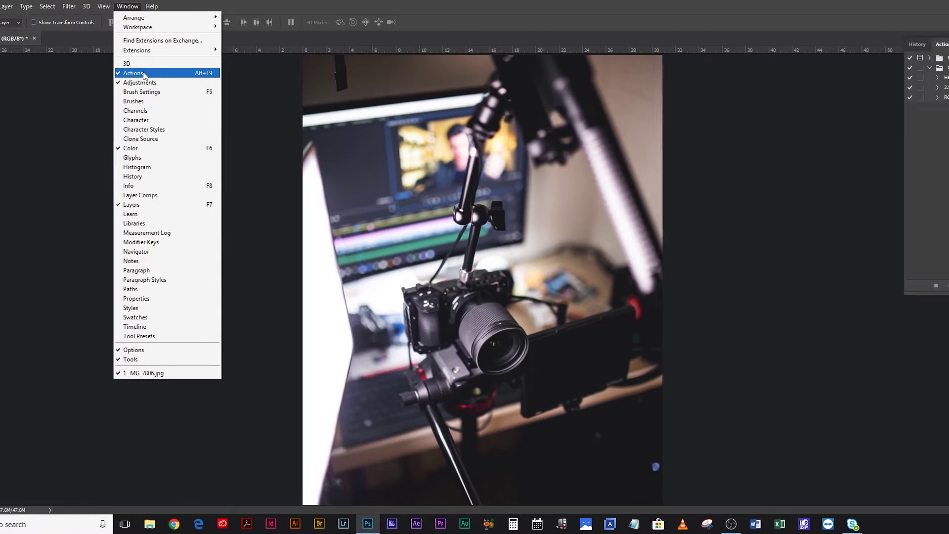
{"action": "left_click", "coordinate": [222, 75]}
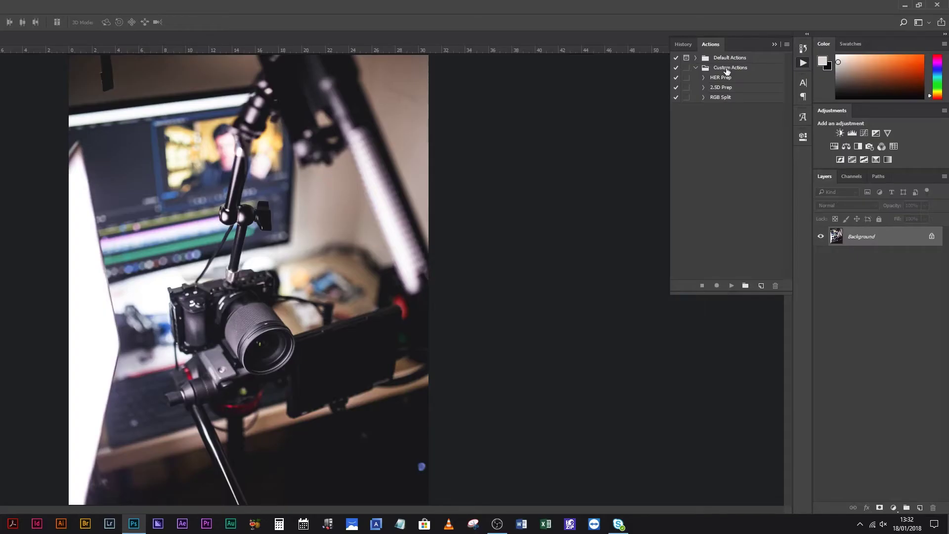
{"action": "left_click", "coordinate": [726, 98]}
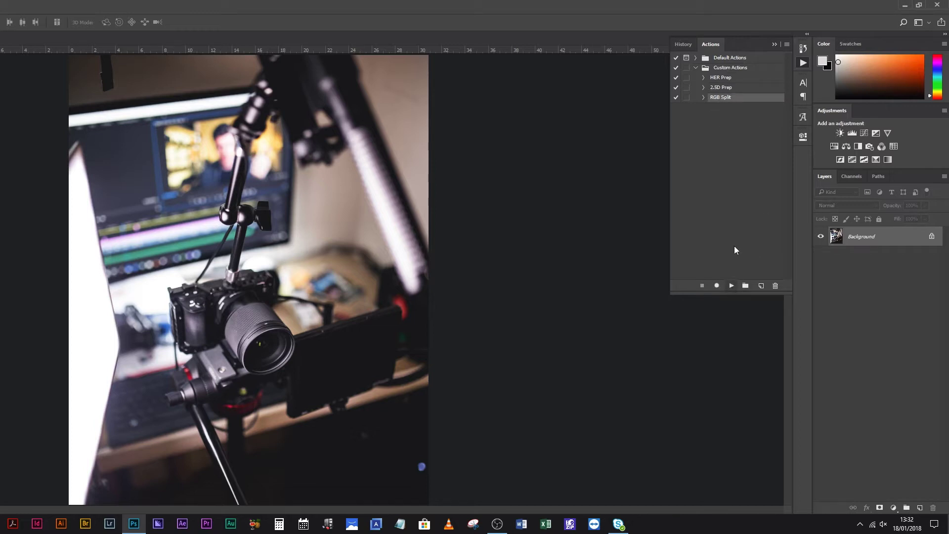
{"action": "left_click", "coordinate": [731, 287]}
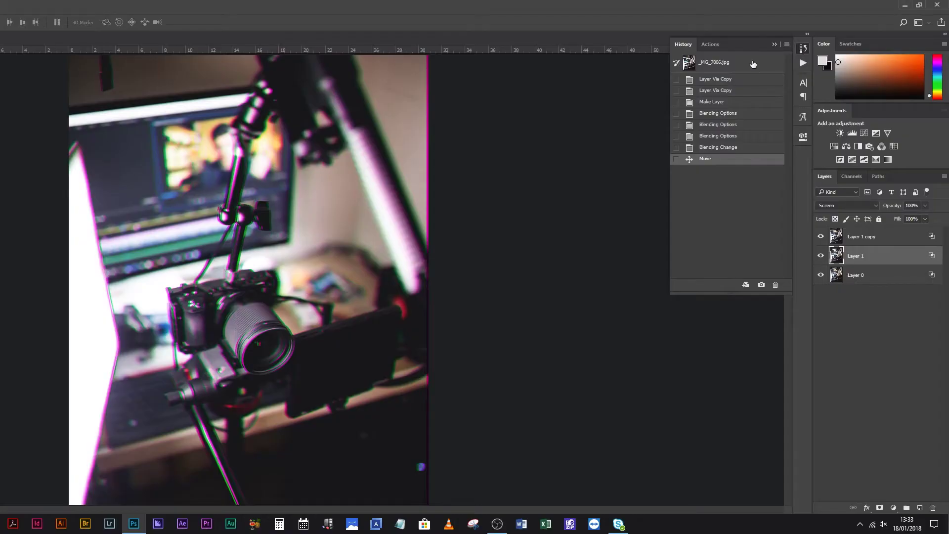
Revert the photo to its original single-layer History snapshot and deselect RGB Split
{"action": "left_click", "coordinate": [711, 65]}
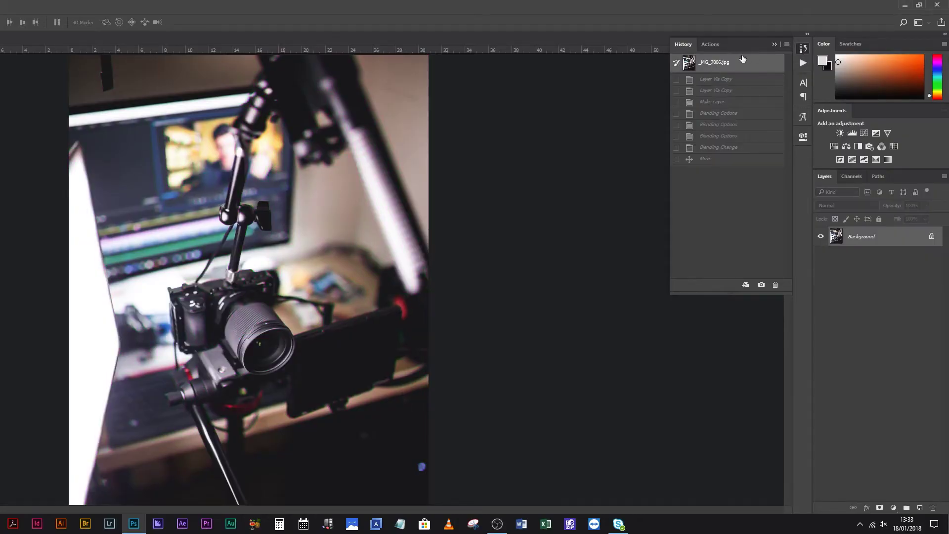
{"action": "left_click", "coordinate": [804, 63]}
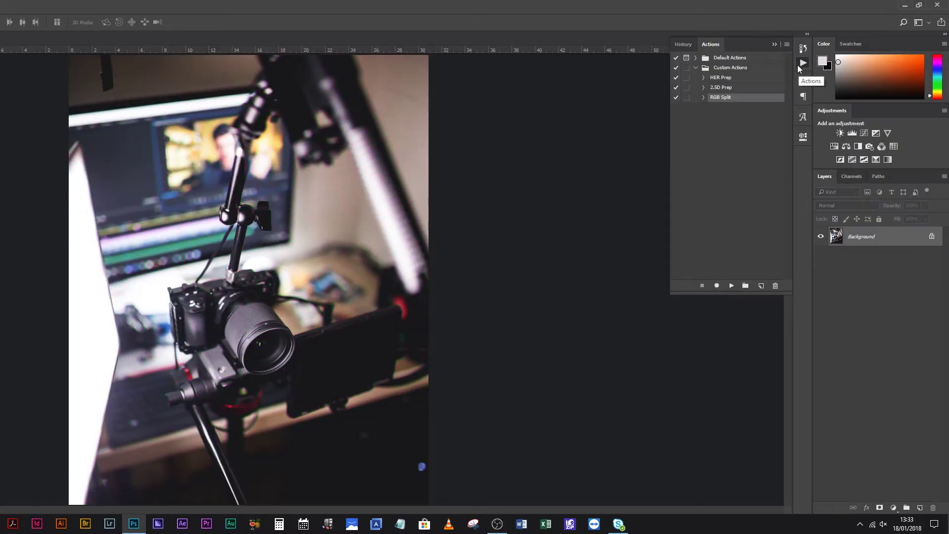
{"action": "left_click", "coordinate": [742, 135]}
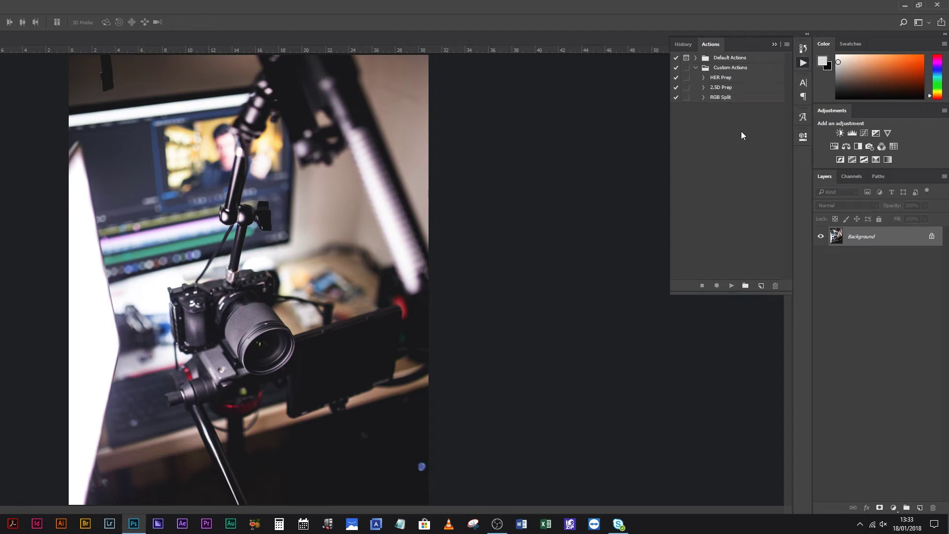
Create a new action named 'RGB SPLIT Tut' in the Custom Actions set, labelled Red
{"action": "left_click", "coordinate": [762, 286]}
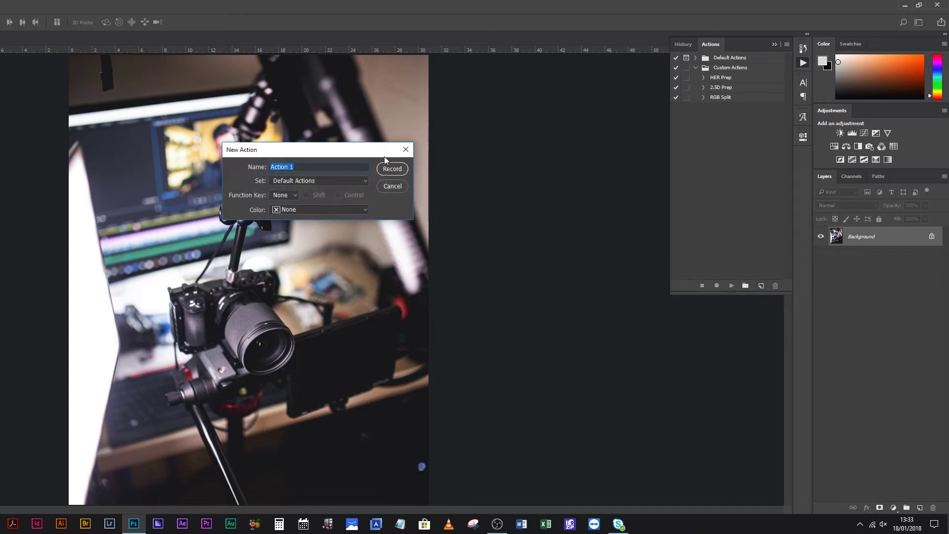
{"action": "key", "text": "BackSpace"}
{"action": "left_click", "coordinate": [310, 181]}
{"action": "left_click", "coordinate": [304, 197]}
{"action": "left_click", "coordinate": [298, 211]}
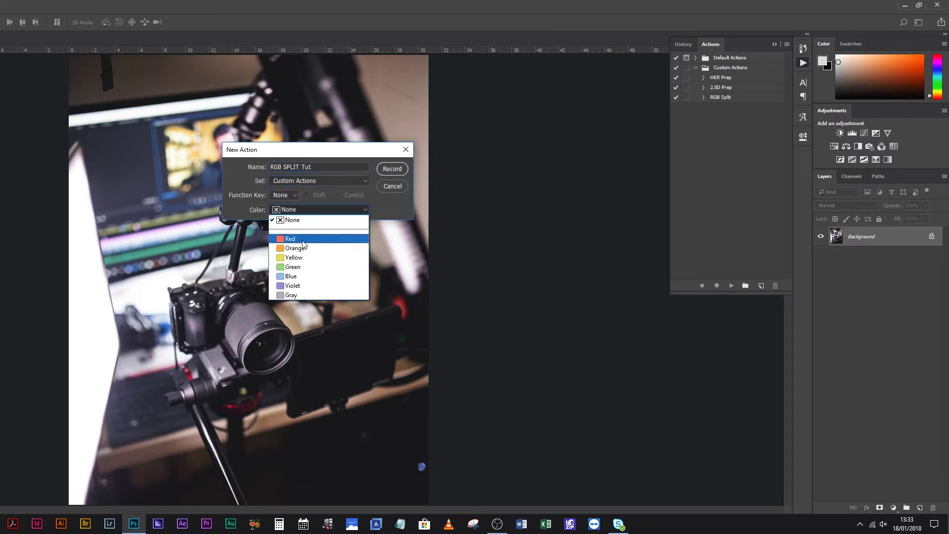
{"action": "left_click", "coordinate": [300, 239]}
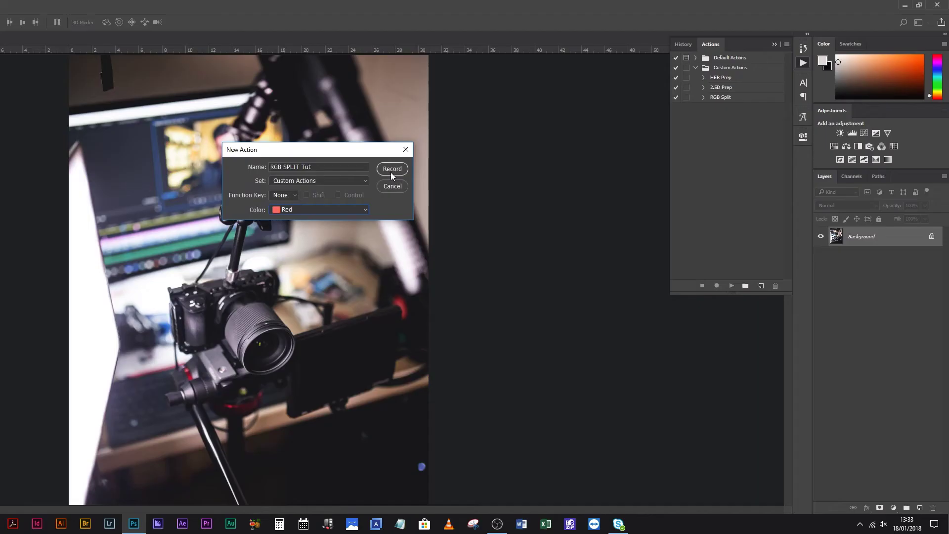
Start recording RGB SPLIT Tut and duplicate the photo layer with Ctrl+J
{"action": "left_click", "coordinate": [391, 172]}
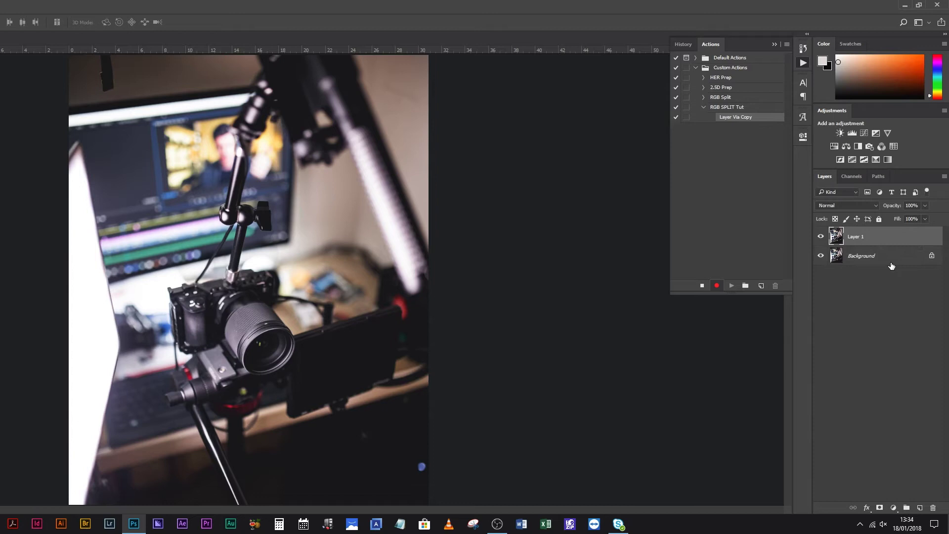
{"action": "key", "text": "ctrl+j"}
Unlock the Background into Layer 0 and bring up its Blending Options
{"action": "left_click", "coordinate": [932, 275]}
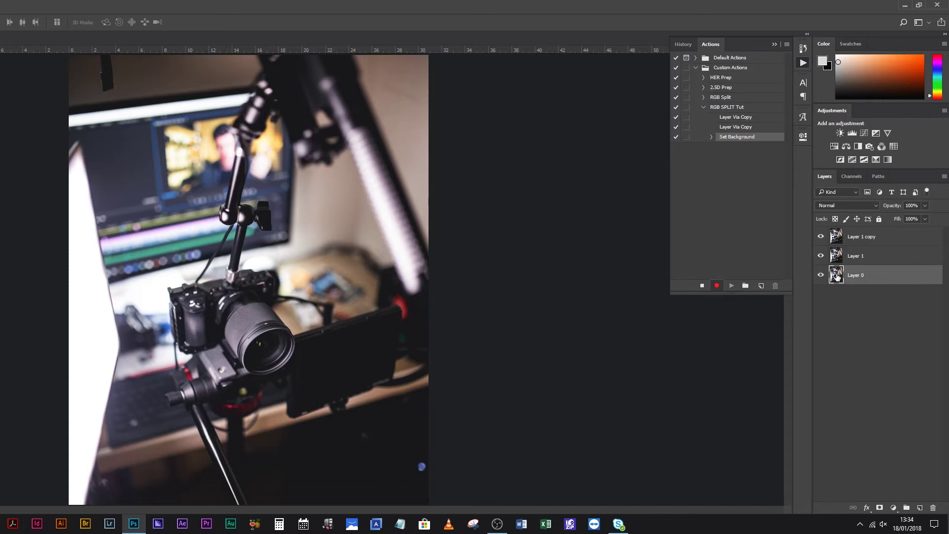
{"action": "right_click", "coordinate": [869, 273]}
{"action": "left_click", "coordinate": [809, 61]}
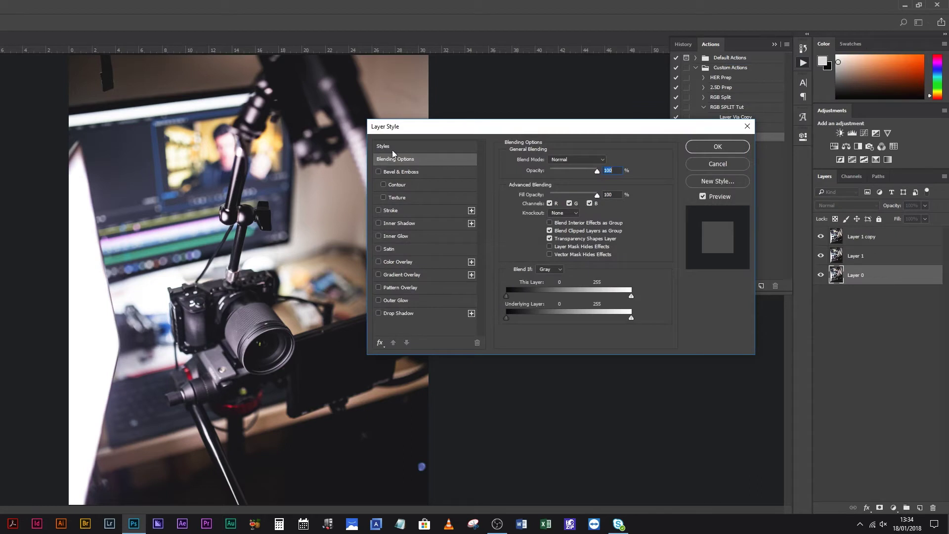
Untick the R and B channels in Layer 0's blending options, leaving only green
{"action": "left_click", "coordinate": [556, 204]}
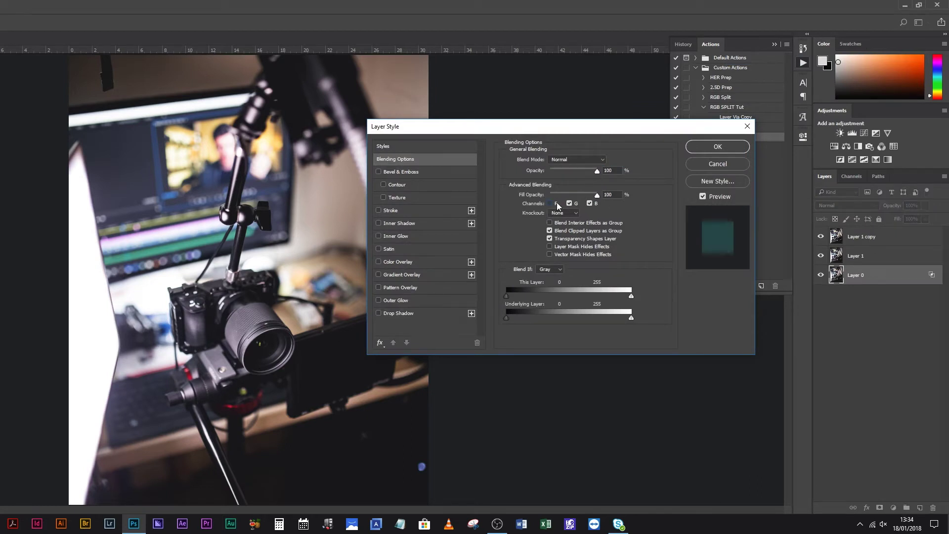
{"action": "left_click", "coordinate": [591, 203]}
{"action": "left_click", "coordinate": [728, 150]}
Untick the G and R channels in Layer 1's blending options, leaving only blue
{"action": "left_click", "coordinate": [859, 258]}
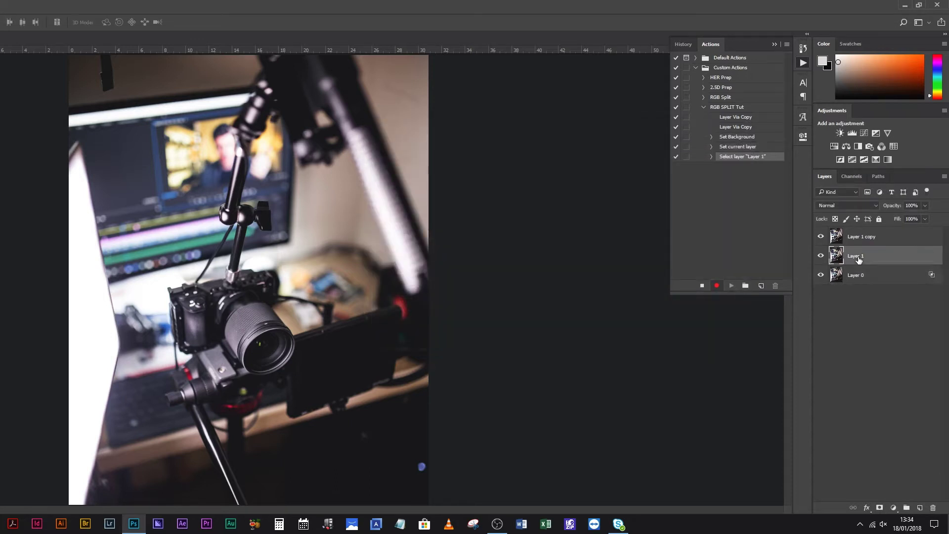
{"action": "right_click", "coordinate": [848, 258]}
{"action": "left_click", "coordinate": [766, 59]}
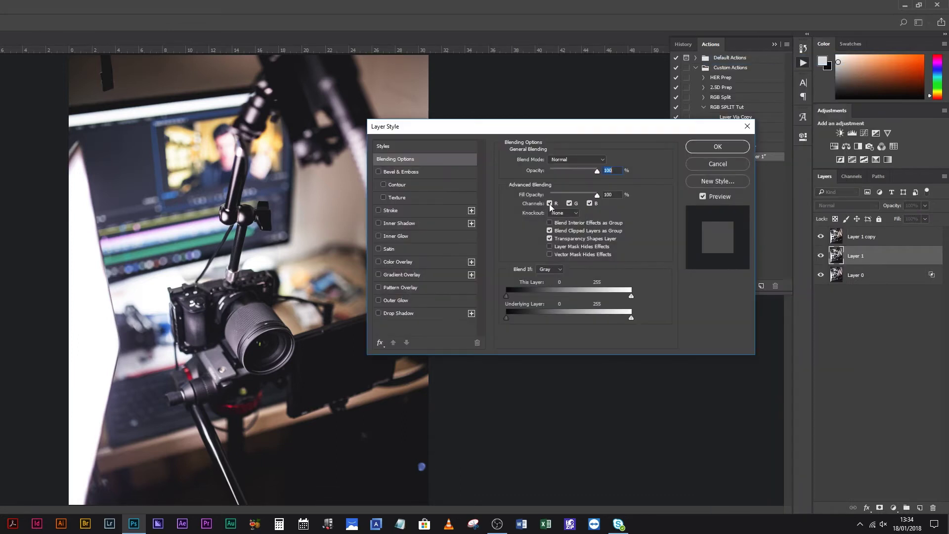
{"action": "left_click", "coordinate": [569, 203]}
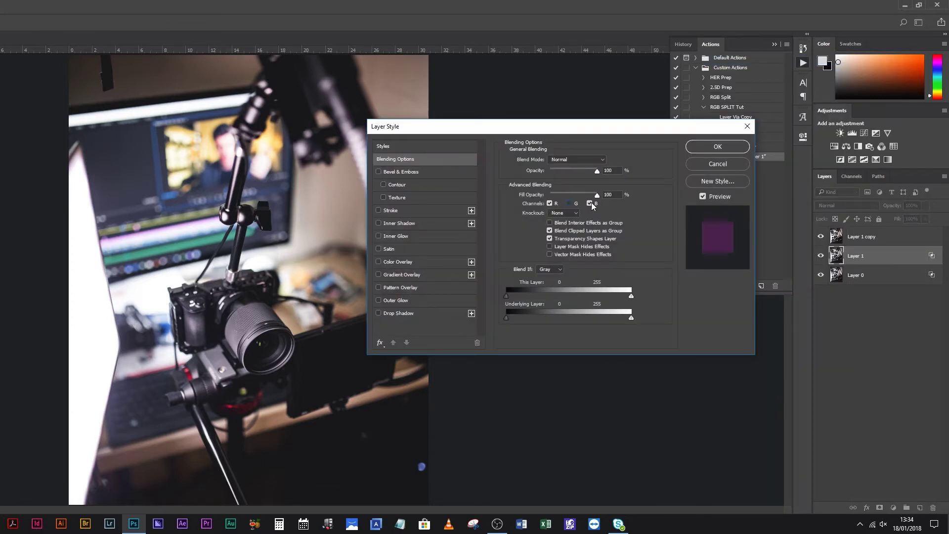
{"action": "left_click", "coordinate": [550, 203]}
{"action": "left_click", "coordinate": [714, 147]}
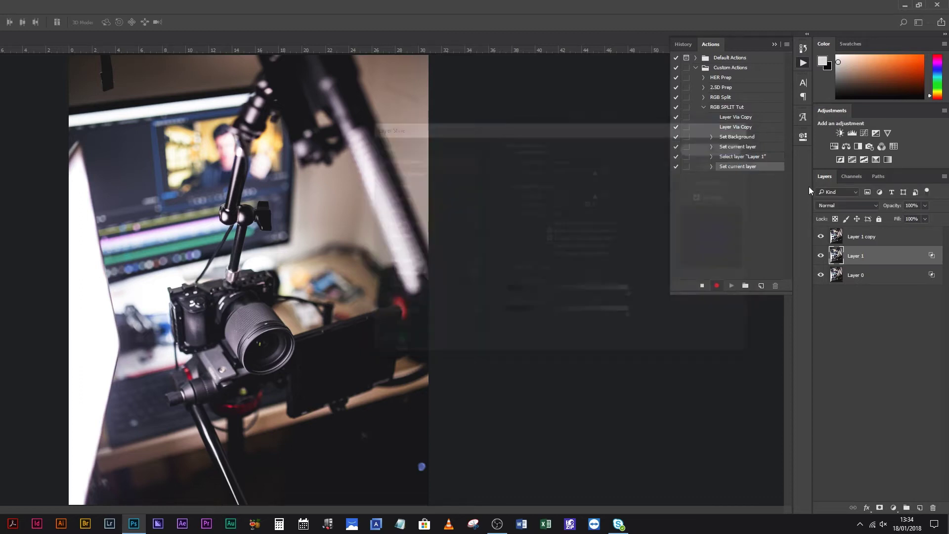
Untick the G channel for Layer 1 copy, then select all three layers
{"action": "double_click", "coordinate": [834, 236]}
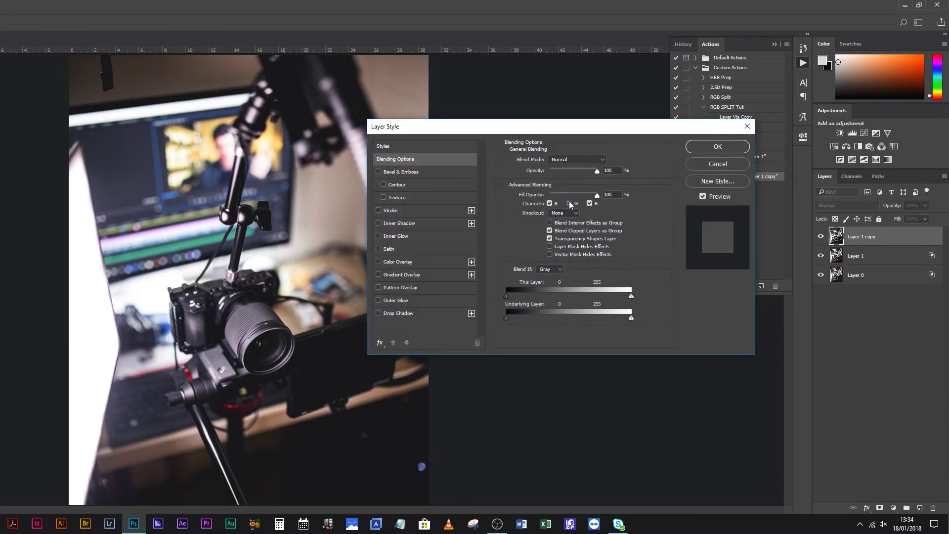
{"action": "left_click", "coordinate": [570, 203]}
{"action": "left_click", "coordinate": [705, 146]}
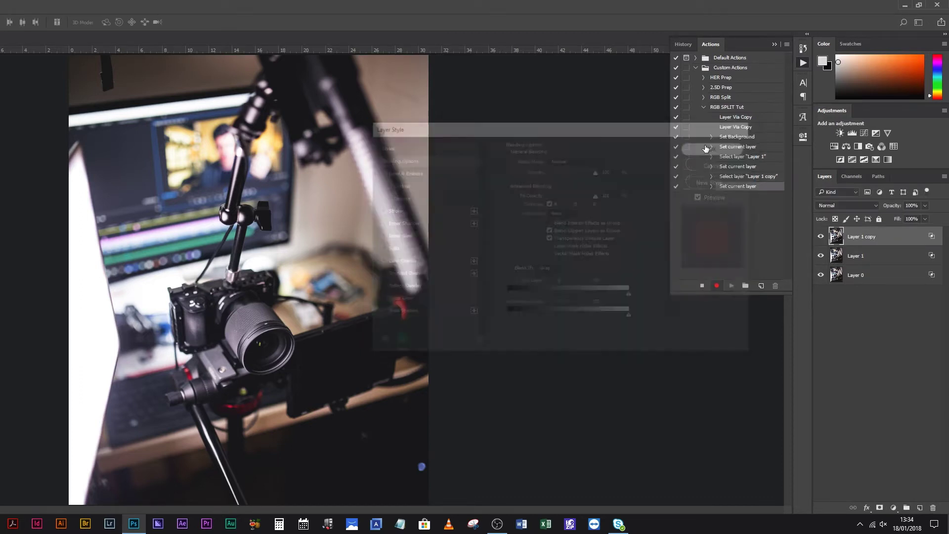
{"action": "left_click", "coordinate": [855, 277], "text": "shift"}
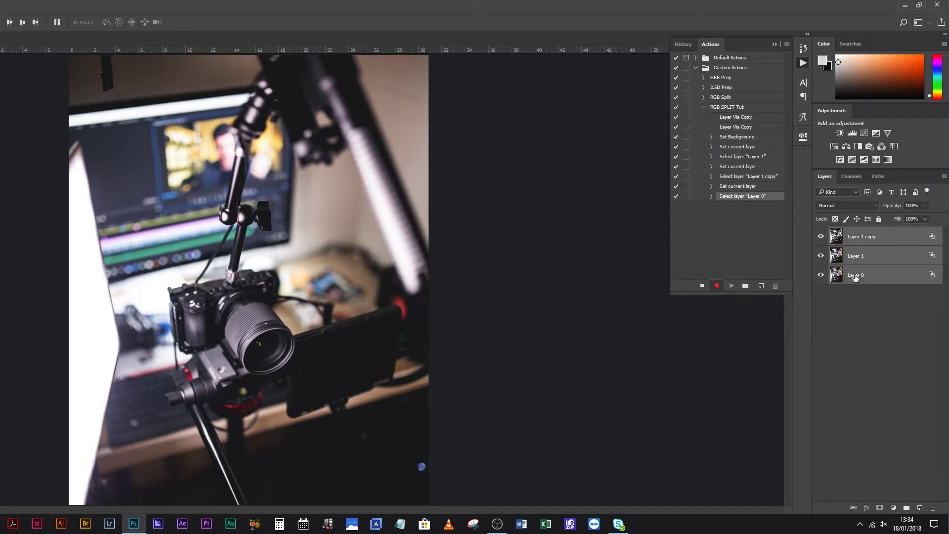
Set all three layers to Screen blend mode, then deselect and select Layer 1
{"action": "left_click", "coordinate": [851, 206]}
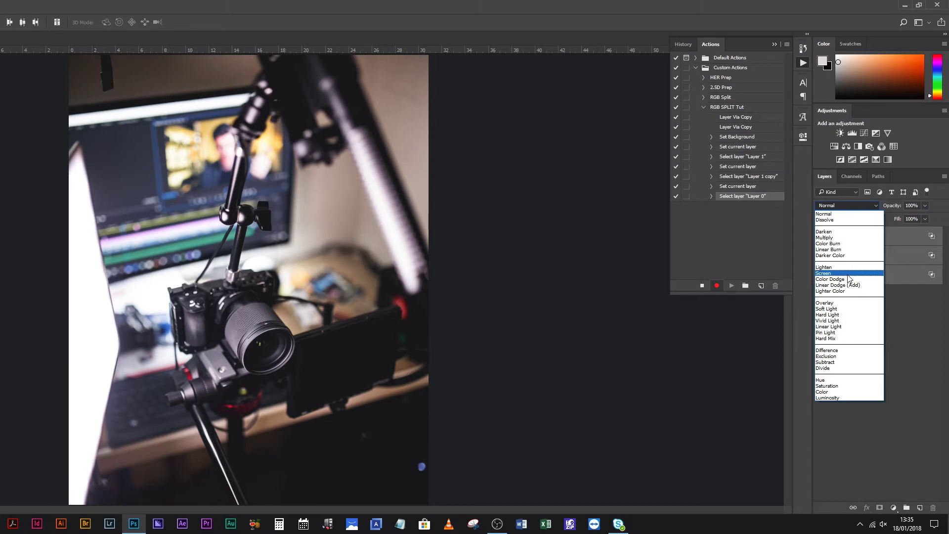
{"action": "left_click", "coordinate": [849, 273]}
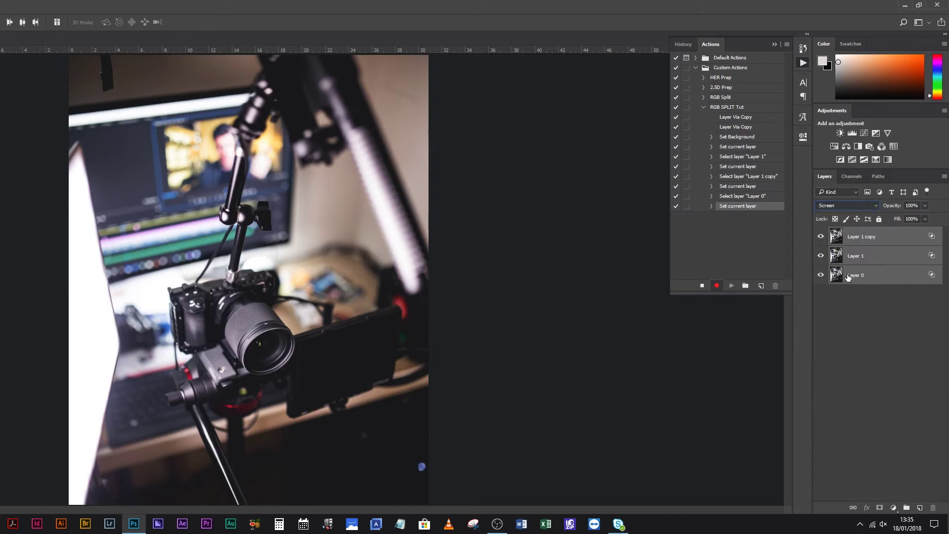
{"action": "left_click", "coordinate": [875, 365]}
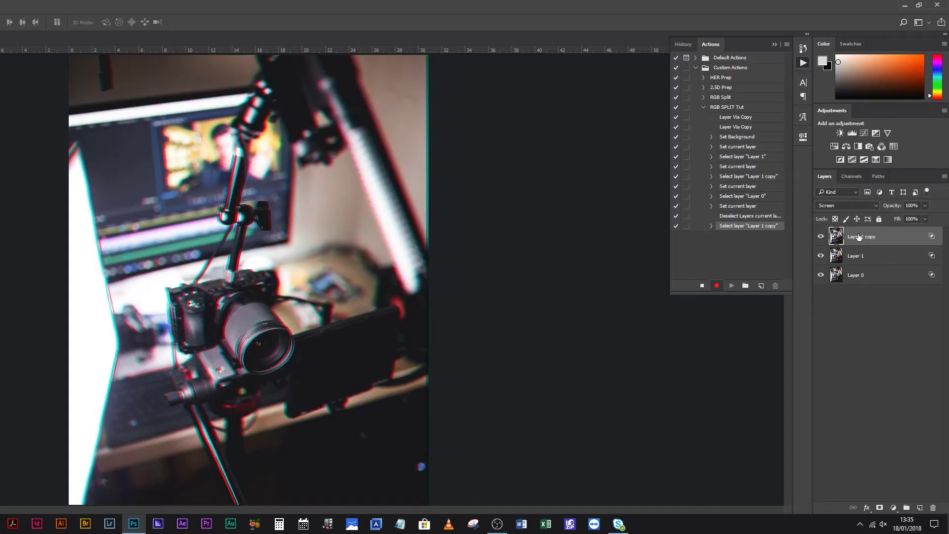
{"action": "left_click", "coordinate": [865, 260]}
Nudge Layer 1 sideways with the arrow keys to offset the colour fringes
{"action": "key", "text": "Right"}
{"action": "key", "text": "Right"}
{"action": "key", "text": "Right"}
{"action": "key", "text": "Right"}
{"action": "key", "text": "Right"}
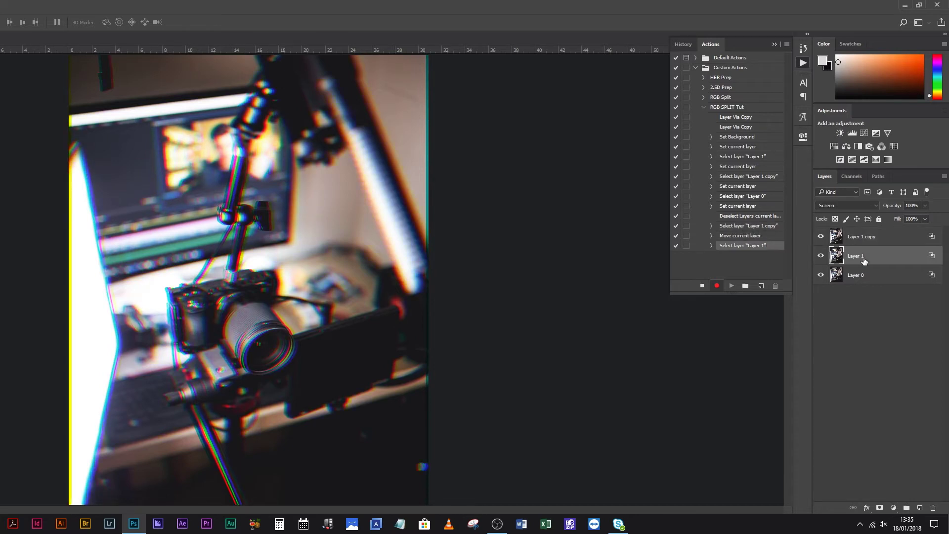
{"action": "key", "text": "Left"}
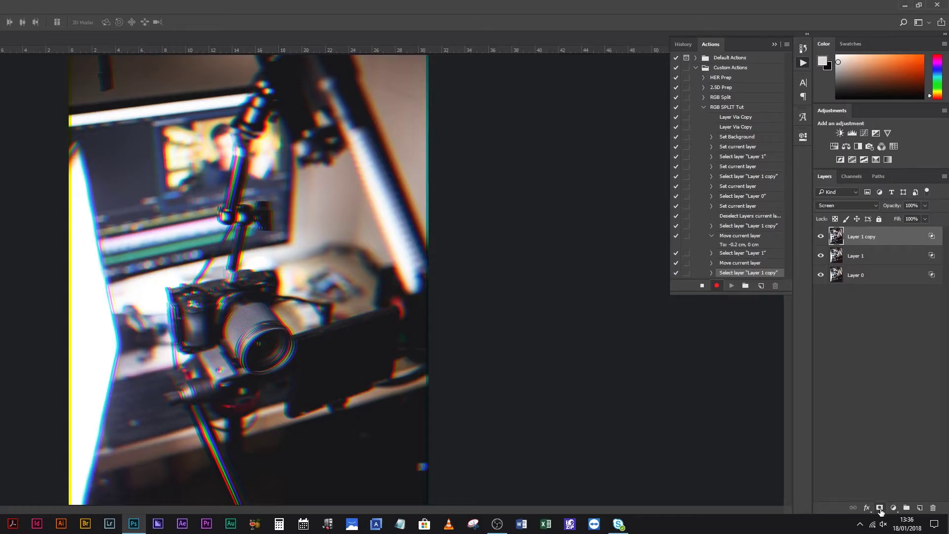
Add a layer mask to Layer 1 copy and fill a thin horizontal strip on it
{"action": "left_click", "coordinate": [880, 509]}
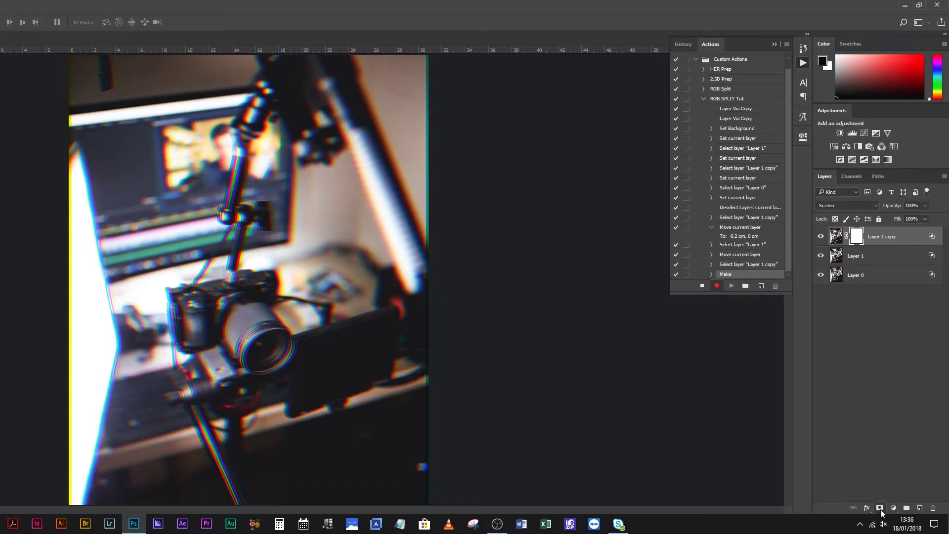
{"action": "key", "text": "m"}
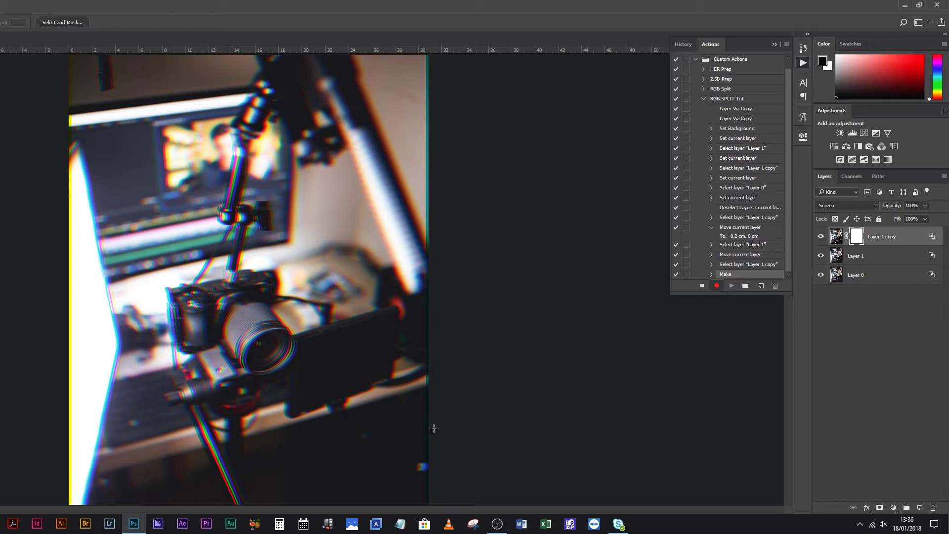
{"action": "left_click_drag", "start_coordinate": [431, 333], "coordinate": [112, 332]}
{"action": "key", "text": "alt+BackSpace"}
{"action": "key", "text": "alt+BackSpace"}
{"action": "key", "text": "alt+BackSpace"}
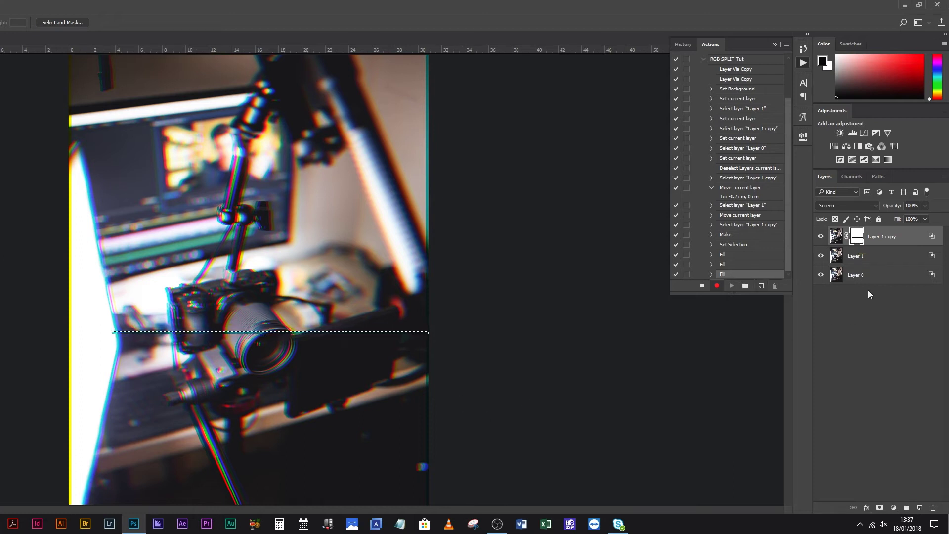
Fill two more thin strips near the top-left on the mask, then deselect
{"action": "left_click", "coordinate": [857, 240]}
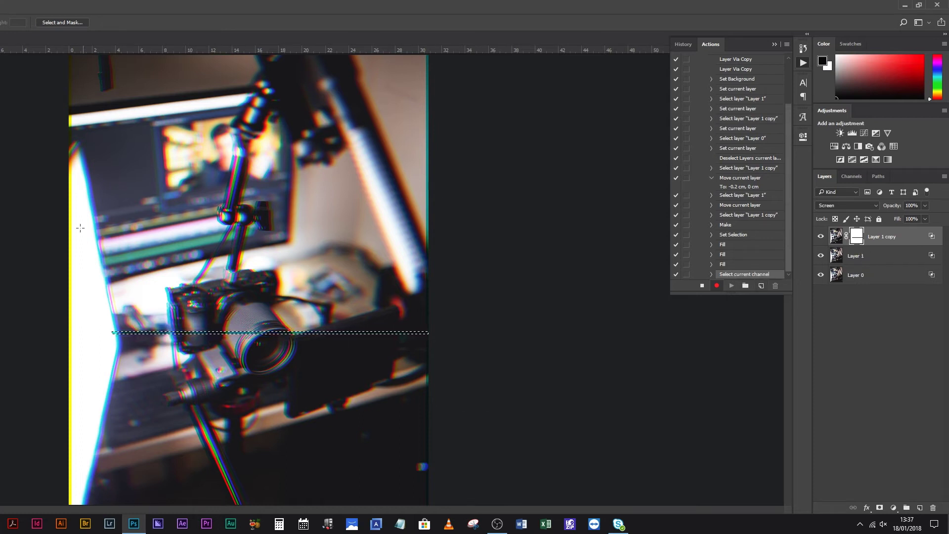
{"action": "left_click_drag", "start_coordinate": [68, 169], "coordinate": [257, 172]}
{"action": "key", "text": "alt+BackSpace"}
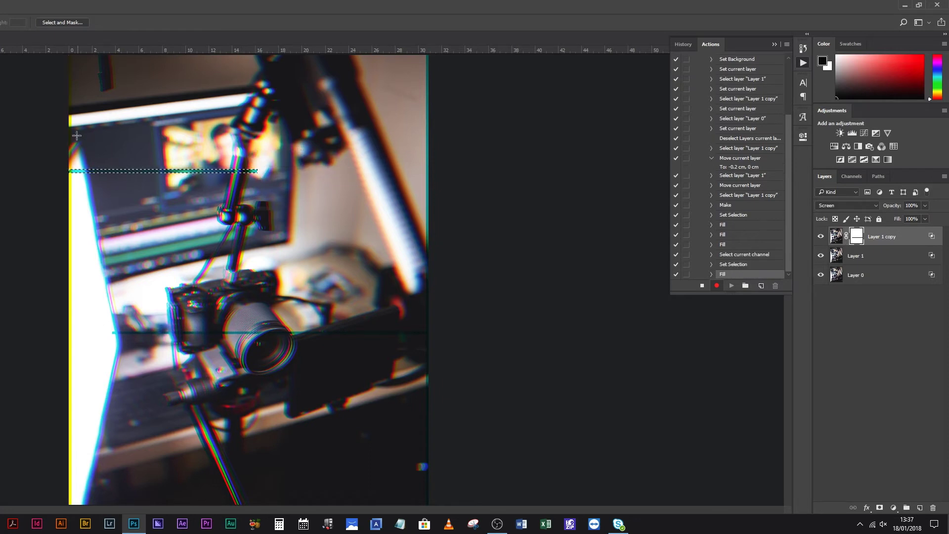
{"action": "left_click_drag", "start_coordinate": [65, 162], "coordinate": [239, 162]}
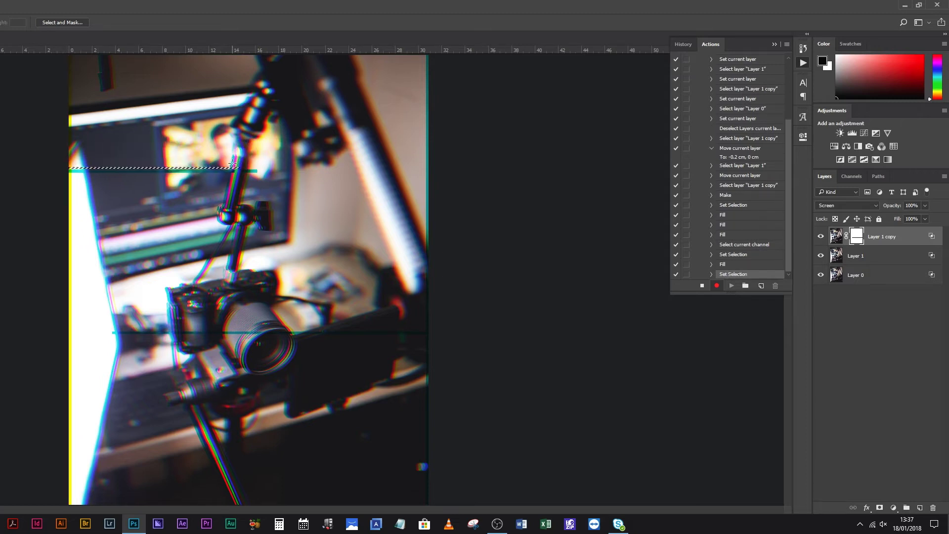
{"action": "left_click_drag", "start_coordinate": [233, 163], "coordinate": [233, 163]}
{"action": "key", "text": "alt+BackSpace"}
{"action": "key", "text": "ctrl+d"}
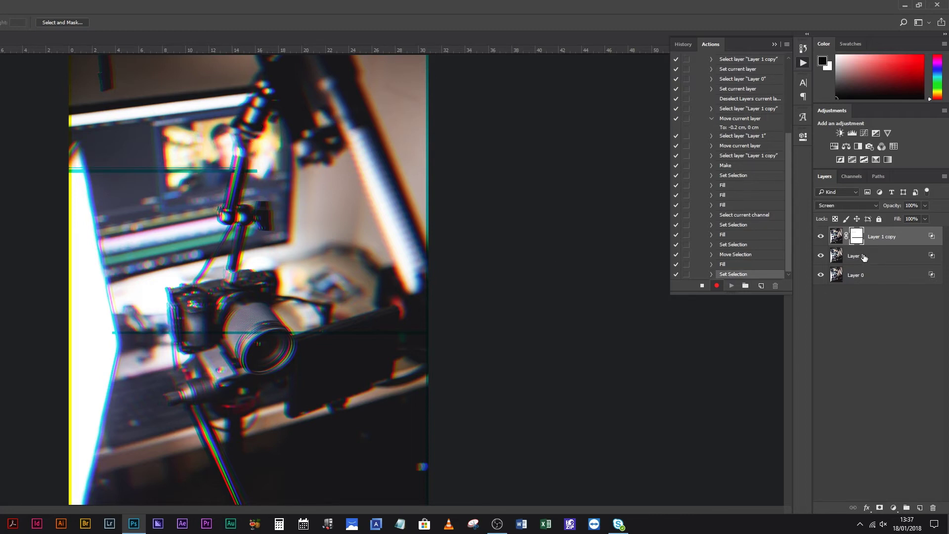
Add a mask to Layer 1 and fill a band across the middle, revealing a yellow stripe
{"action": "left_click", "coordinate": [838, 257]}
{"action": "left_click", "coordinate": [881, 508]}
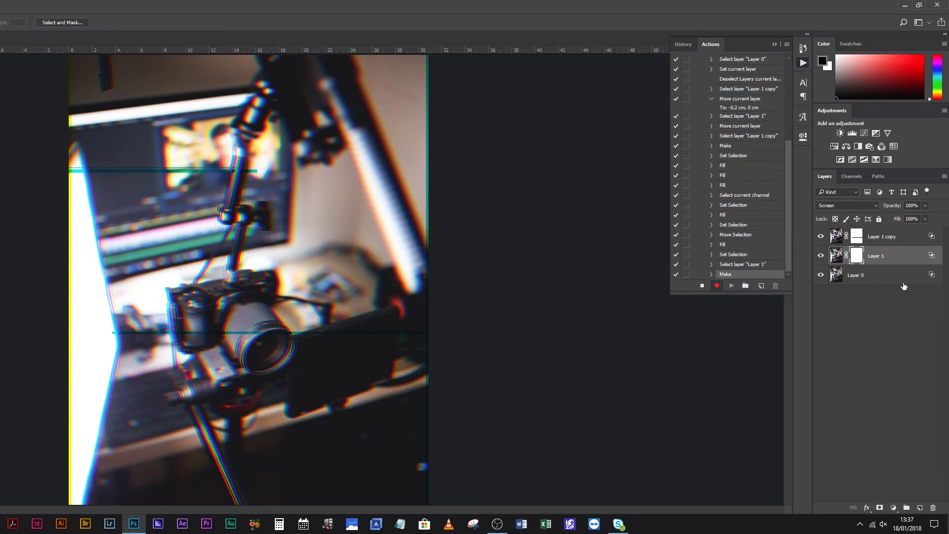
{"action": "left_click_drag", "start_coordinate": [449, 234], "coordinate": [225, 245]}
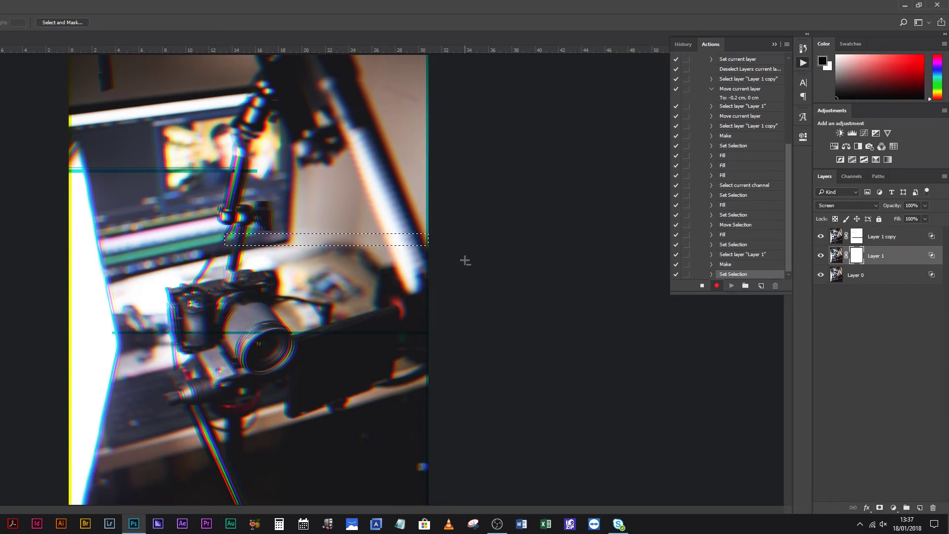
{"action": "key", "text": "alt+BackSpace"}
{"action": "key", "text": "ctrl+d"}
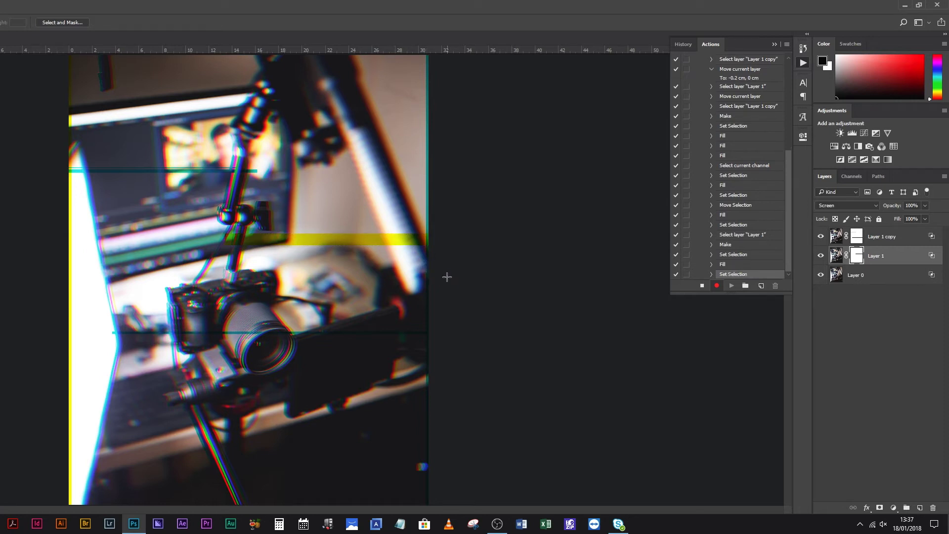
Fill an offset thin strip on the mask, then merge all visible layers into one
{"action": "left_click_drag", "start_coordinate": [430, 246], "coordinate": [143, 248]}
{"action": "key", "text": "Down"}
{"action": "key", "text": "v"}
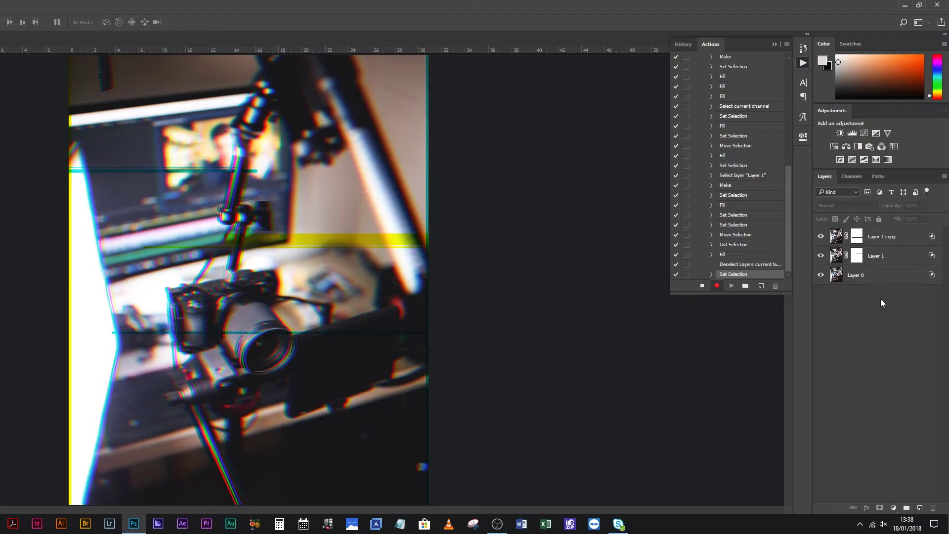
{"action": "key", "text": "ctrl+shift+e"}
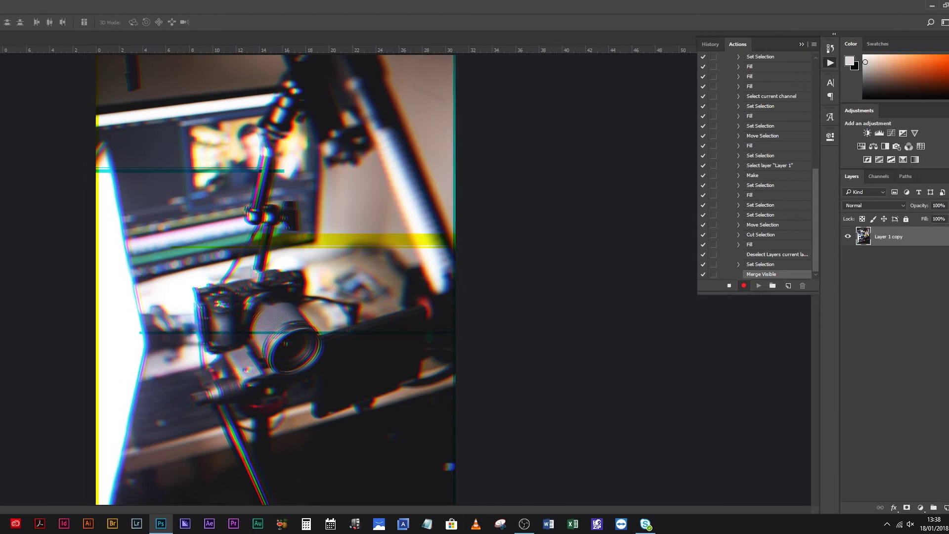
Apply a Camera Raw Filter tone curve raising the black point to lift the shadows
{"action": "left_click", "coordinate": [22, 6]}
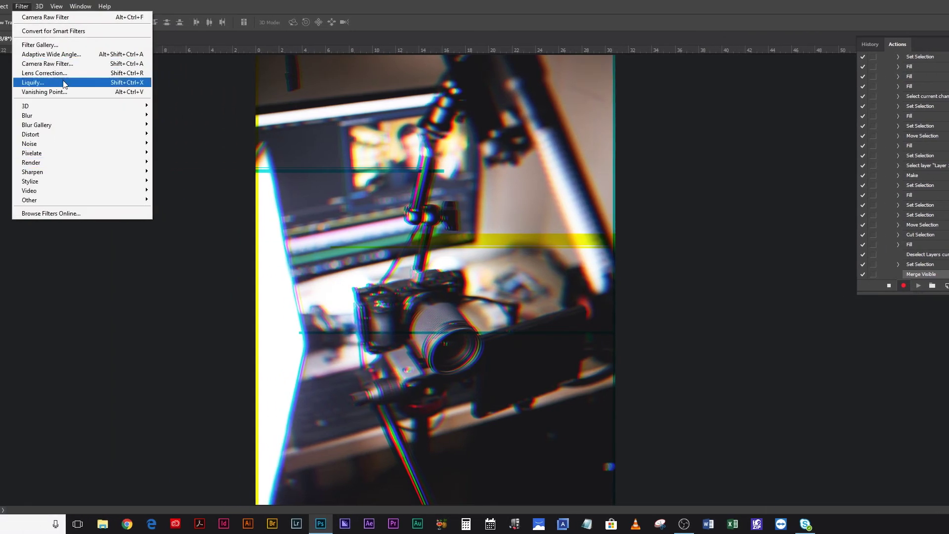
{"action": "left_click", "coordinate": [63, 64]}
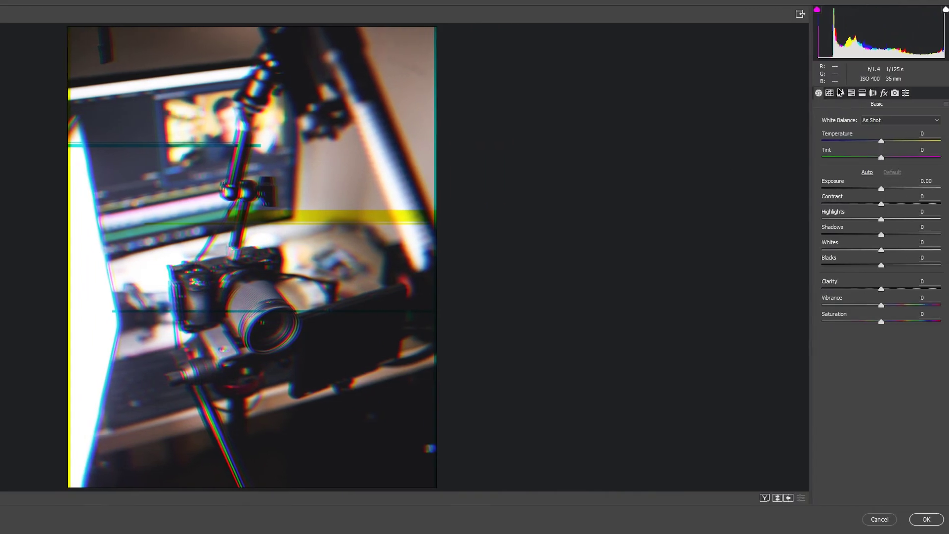
{"action": "left_click", "coordinate": [825, 93]}
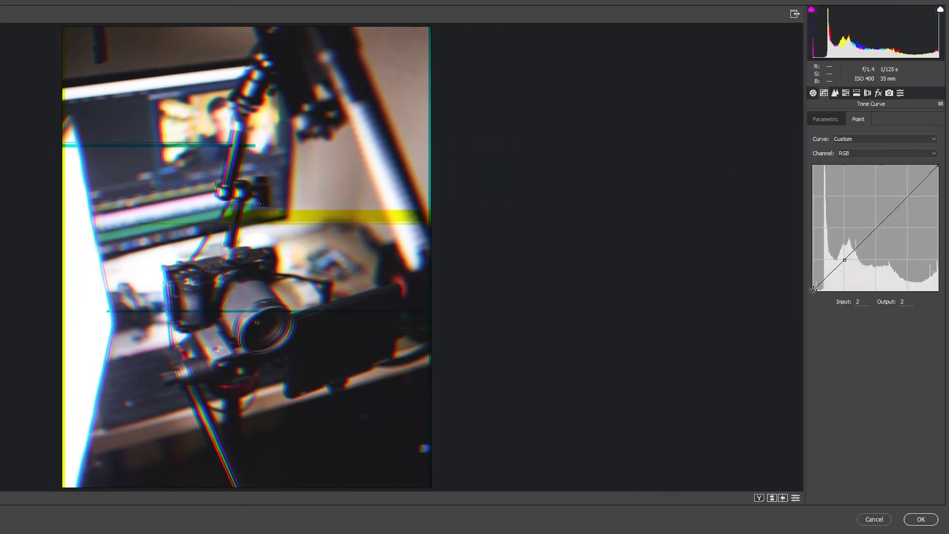
{"action": "left_click_drag", "start_coordinate": [814, 290], "coordinate": [812, 277]}
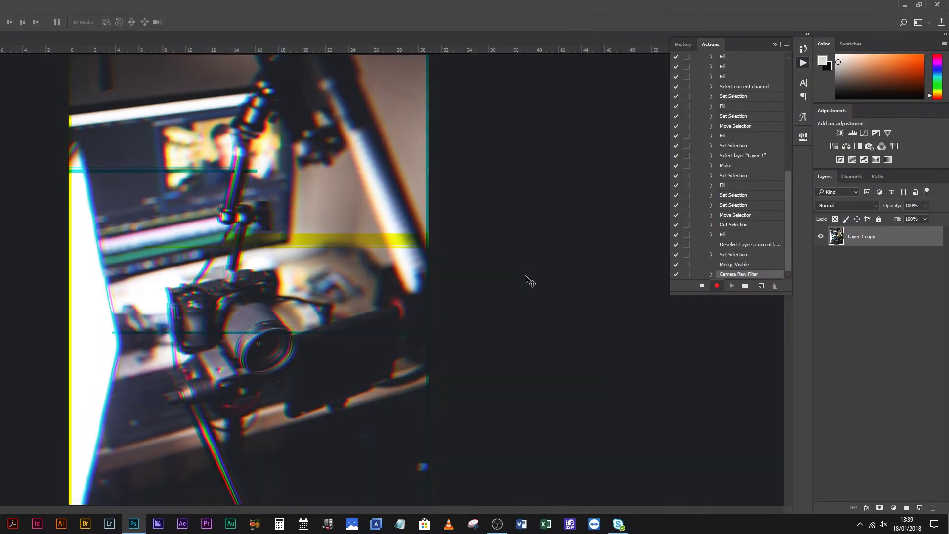
Crop the photo by pulling the top-left and bottom-right corners slightly inward
{"action": "key", "text": "c"}
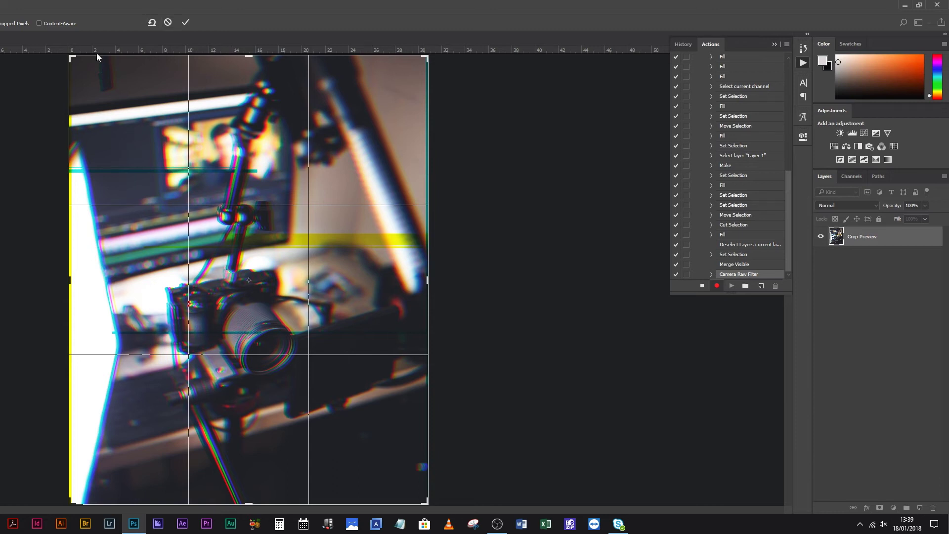
{"action": "left_click_drag", "start_coordinate": [71, 58], "coordinate": [72, 59]}
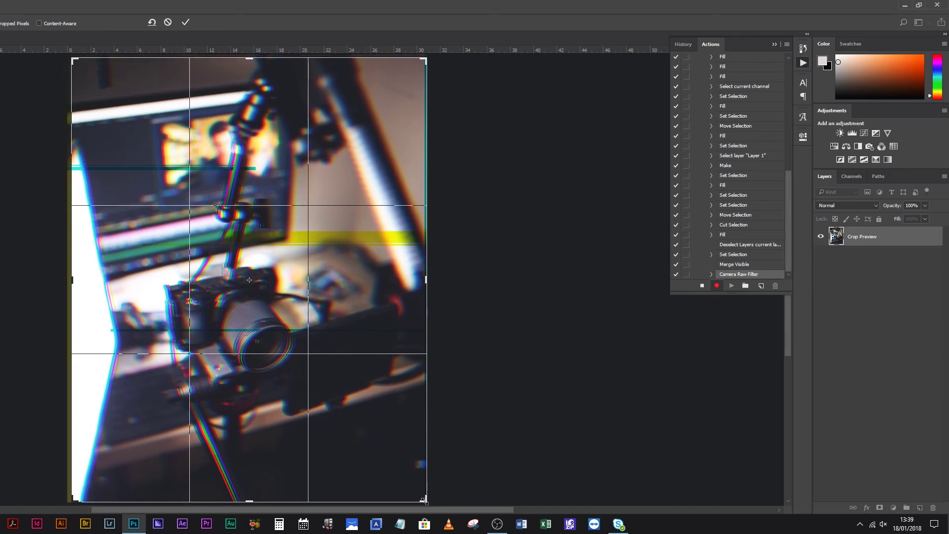
{"action": "left_click_drag", "start_coordinate": [424, 501], "coordinate": [423, 500]}
{"action": "key", "text": "Return"}
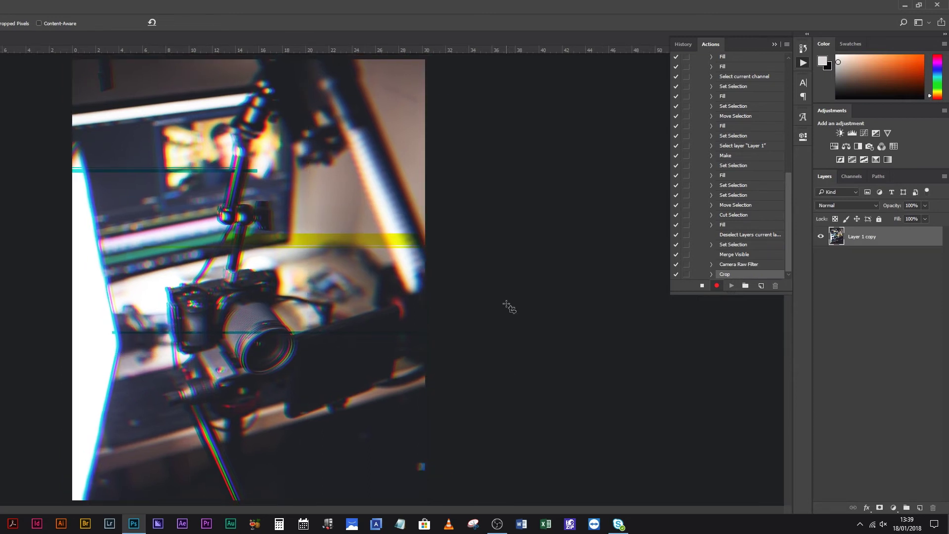
Stop recording the RGB SPLIT Tut action and collapse its step list
{"action": "left_click", "coordinate": [702, 287]}
{"action": "scroll", "coordinate": [724, 99], "scroll_direction": "up", "scroll_amount": 6}
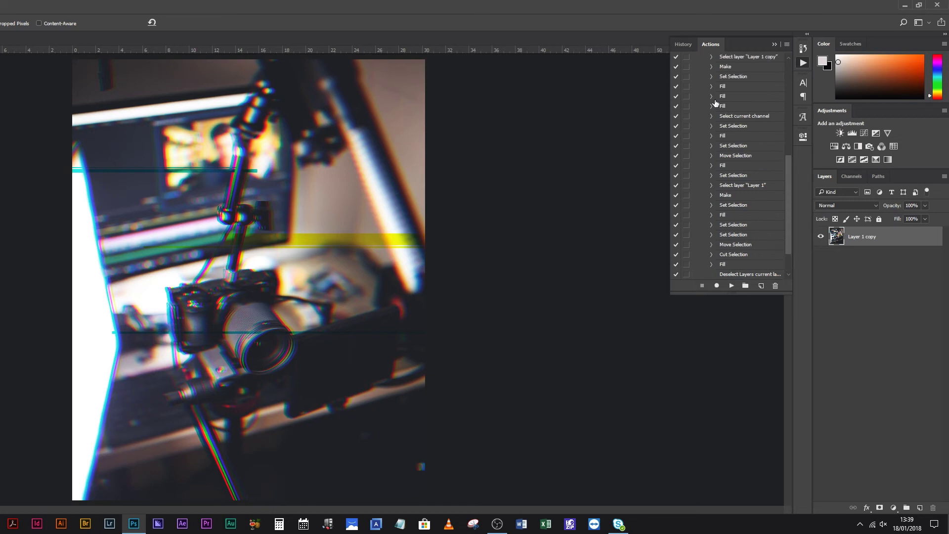
{"action": "scroll", "coordinate": [709, 107], "scroll_direction": "up", "scroll_amount": 3}
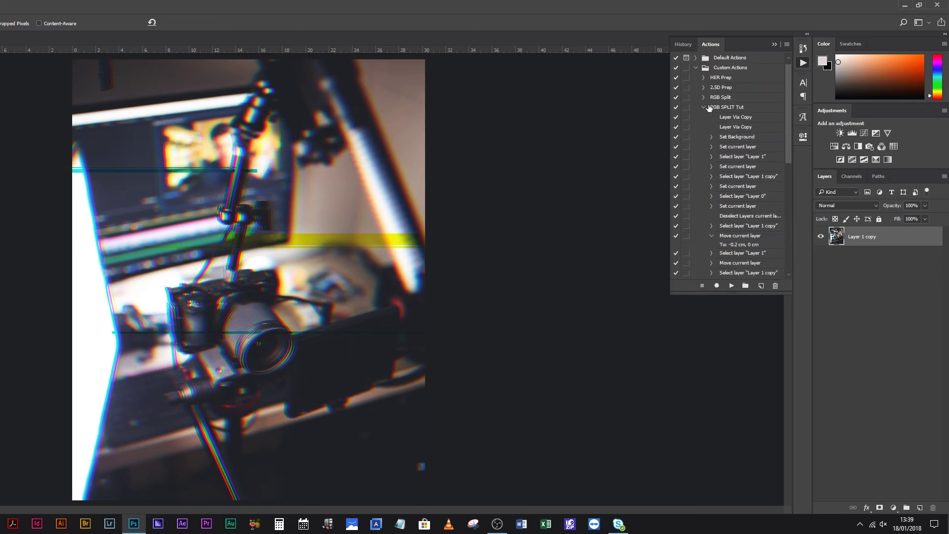
{"action": "left_click", "coordinate": [703, 108]}
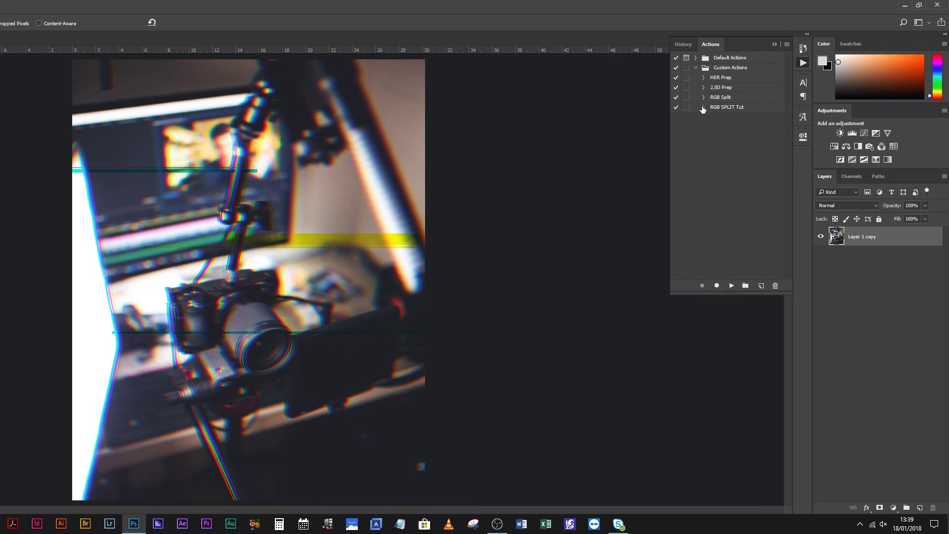
Revert to the original _MG_7806.jpg snapshot and replay RGB SPLIT Tut on it
{"action": "left_click", "coordinate": [803, 48]}
{"action": "scroll", "coordinate": [726, 79], "scroll_direction": "up", "scroll_amount": 5}
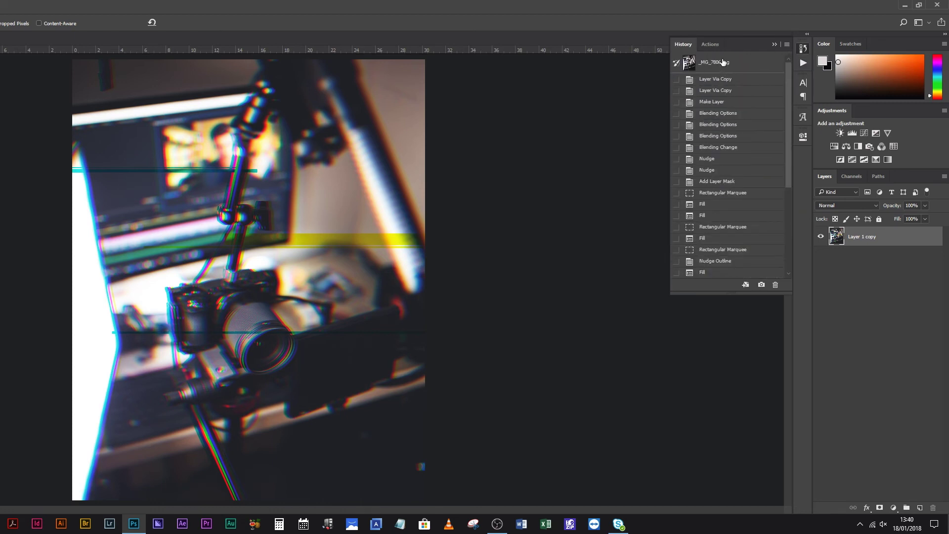
{"action": "left_click", "coordinate": [722, 61]}
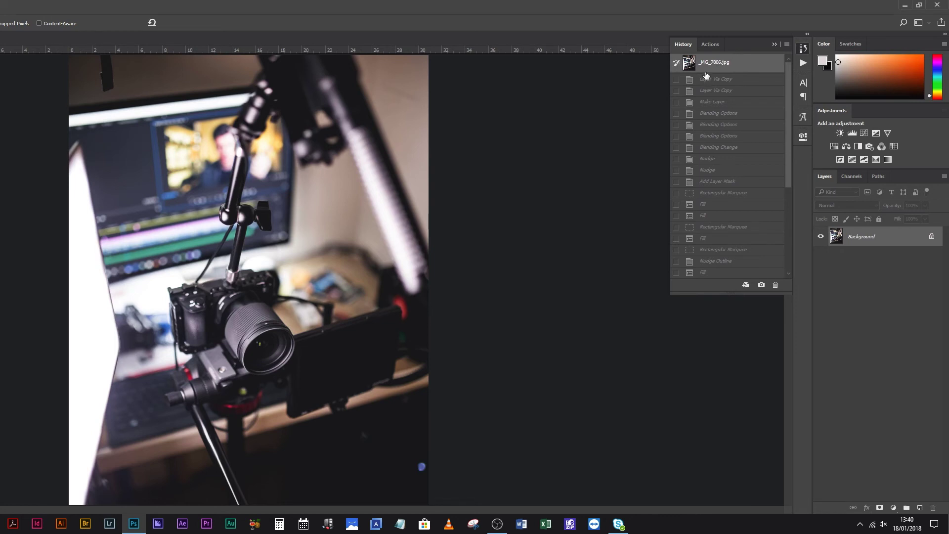
{"action": "left_click", "coordinate": [803, 63]}
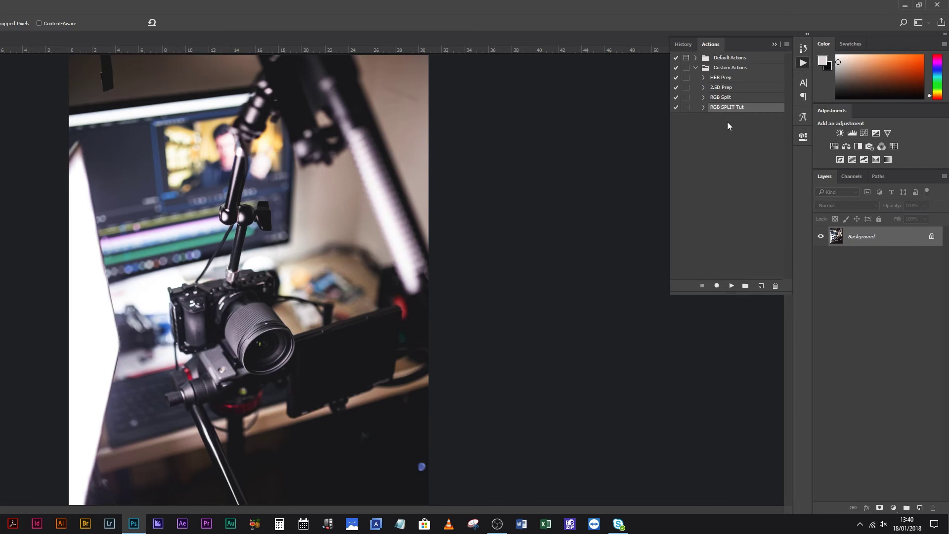
{"action": "left_click", "coordinate": [732, 286]}
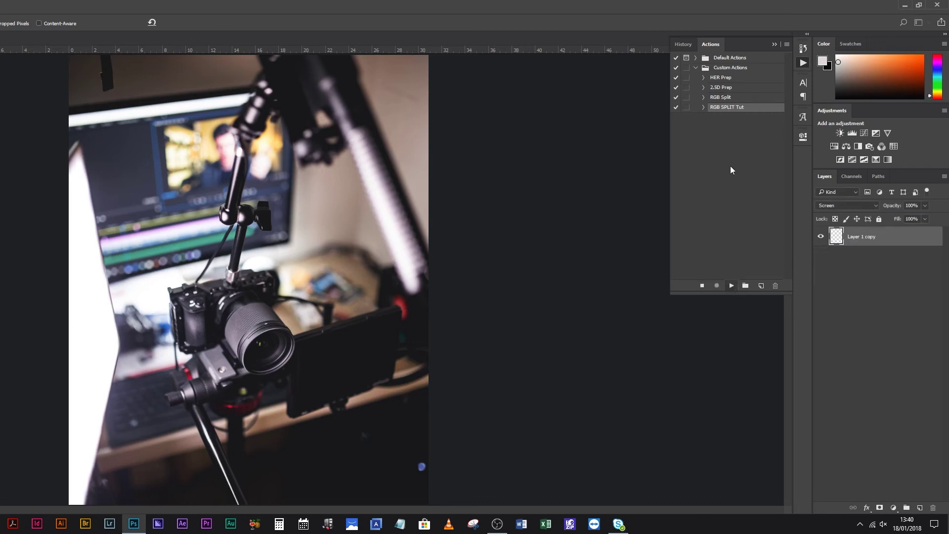